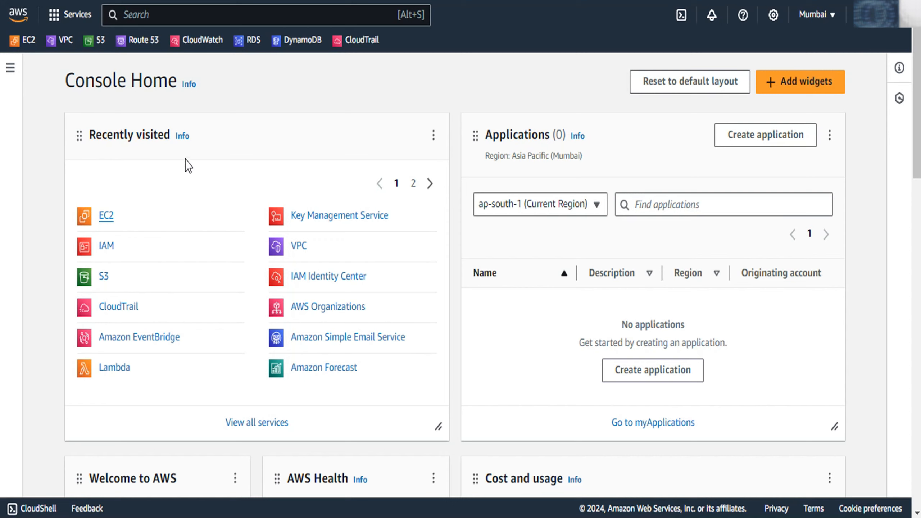
# Step: Open the Create image form for the Test_Server EC2 instance
pyautogui.click(105, 215)
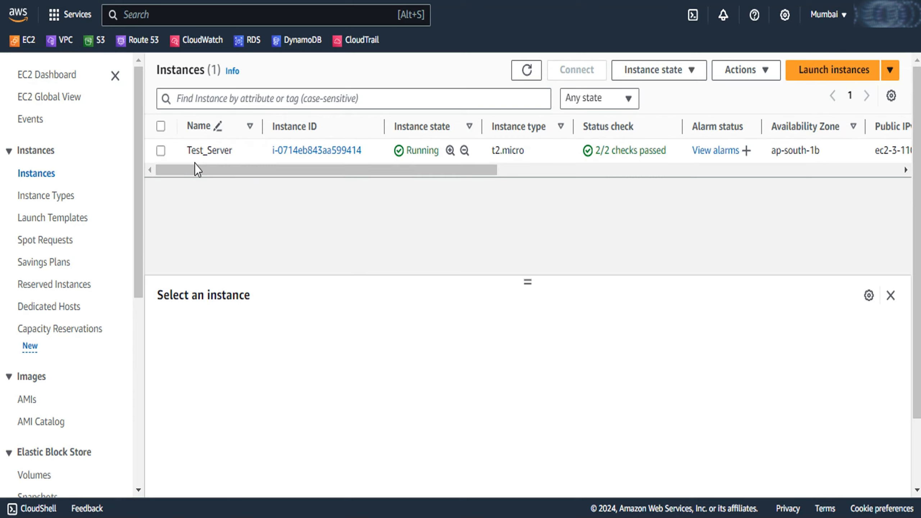
pyautogui.click(160, 150)
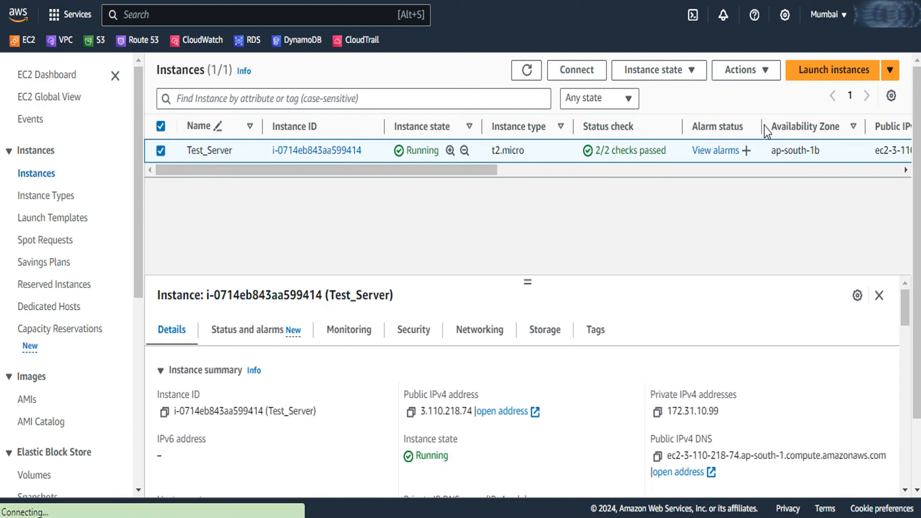
pyautogui.click(754, 83)
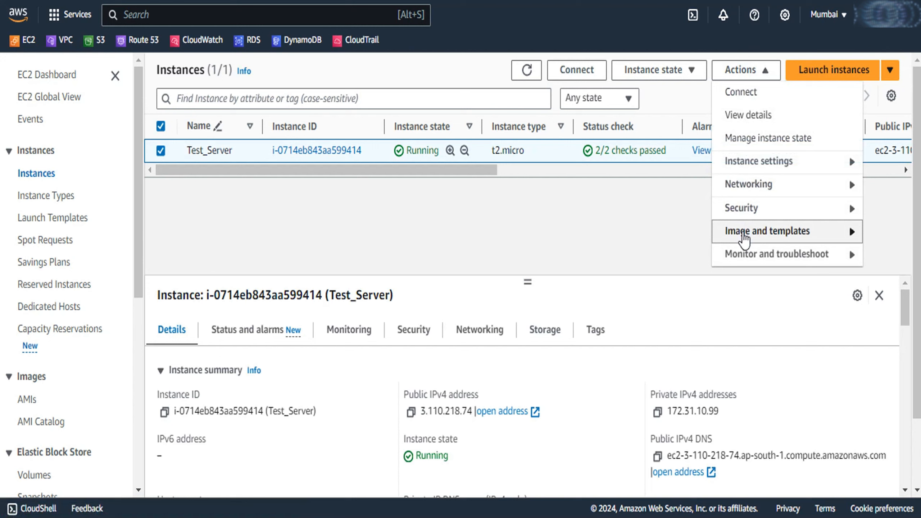
pyautogui.click(784, 232)
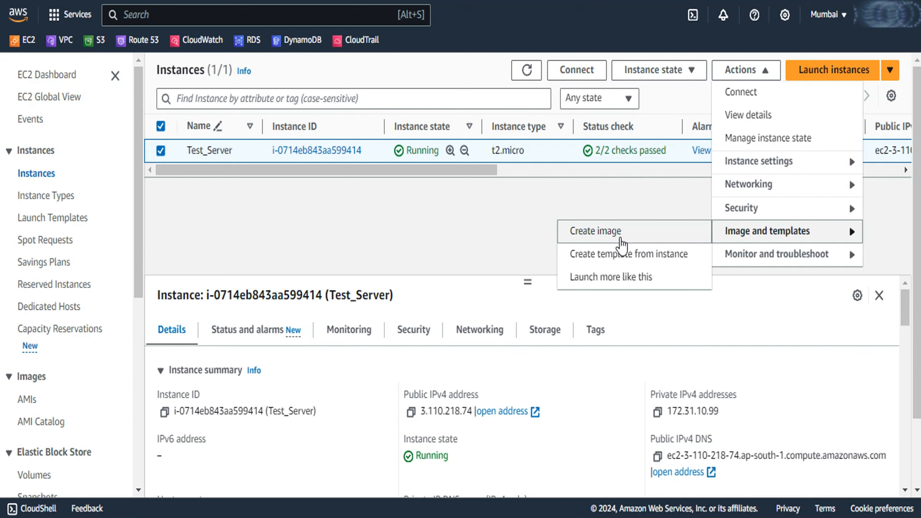
pyautogui.click(619, 238)
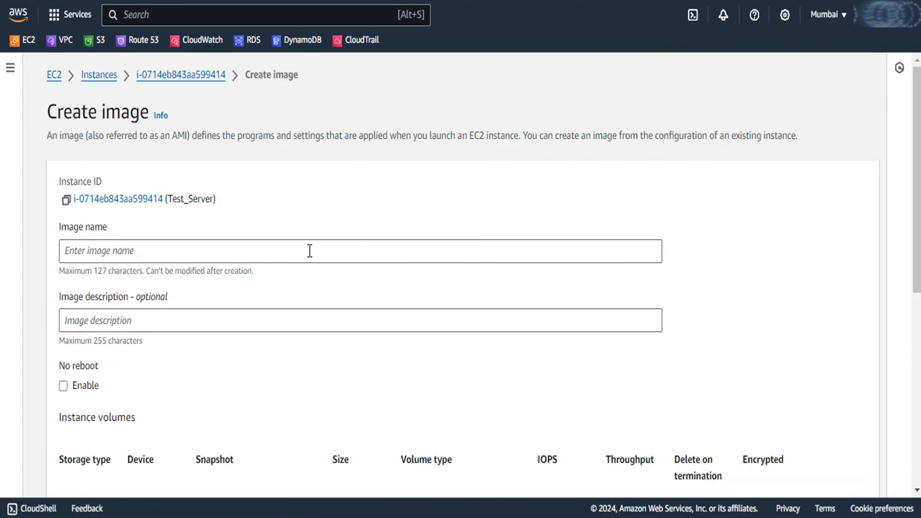
# Step: Set both the image name and the image description to Test_Server_03-02-24
pyautogui.click(112, 258)
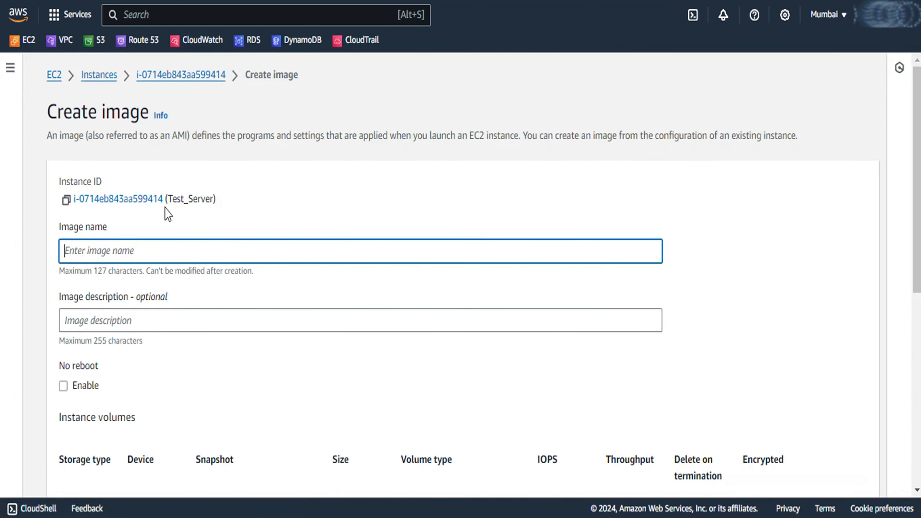
pyautogui.click(168, 195)
pyautogui.moveTo(168, 194); pyautogui.dragTo(216, 199)
pyautogui.hotkey('ctrl', 'c')
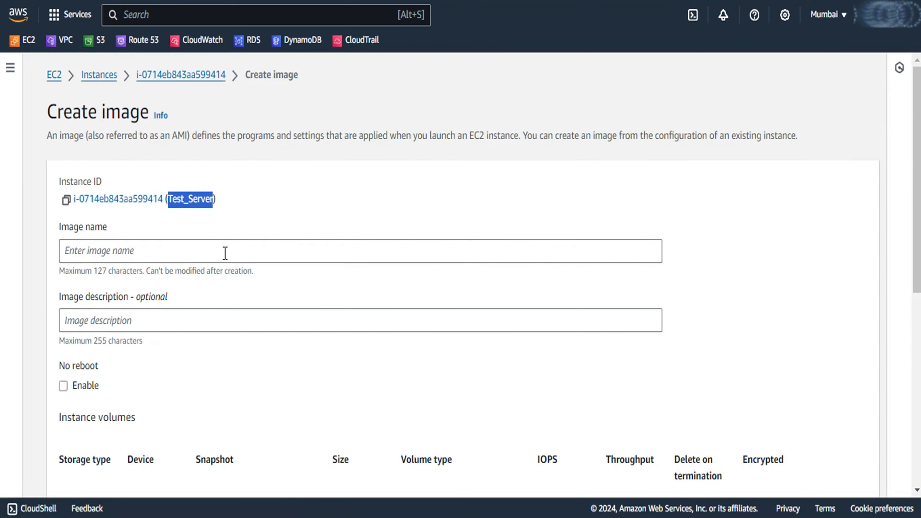
pyautogui.click(147, 256)
pyautogui.hotkey('ctrl', 'v')
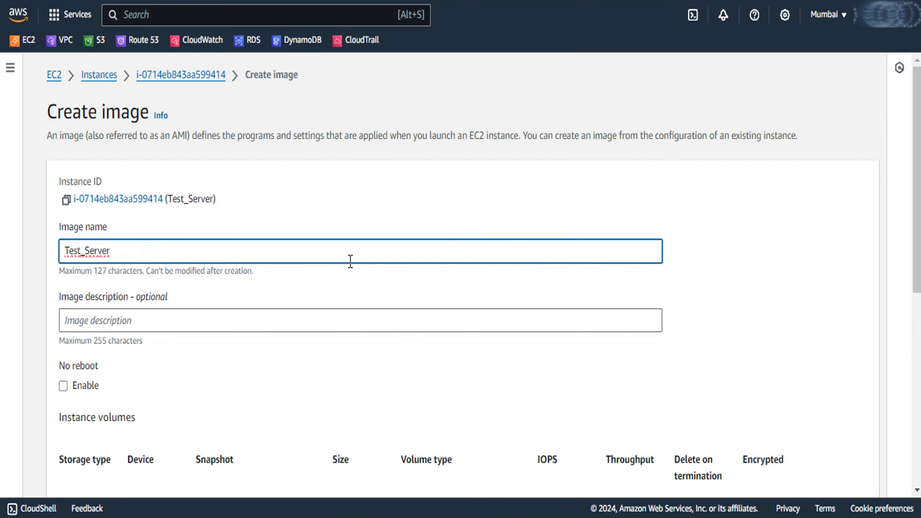
pyautogui.write('_03-02-24')
pyautogui.hotkey('ctrl', 'a')
pyautogui.hotkey('ctrl', 'c')
pyautogui.click(197, 320)
pyautogui.hotkey('ctrl', 'v')
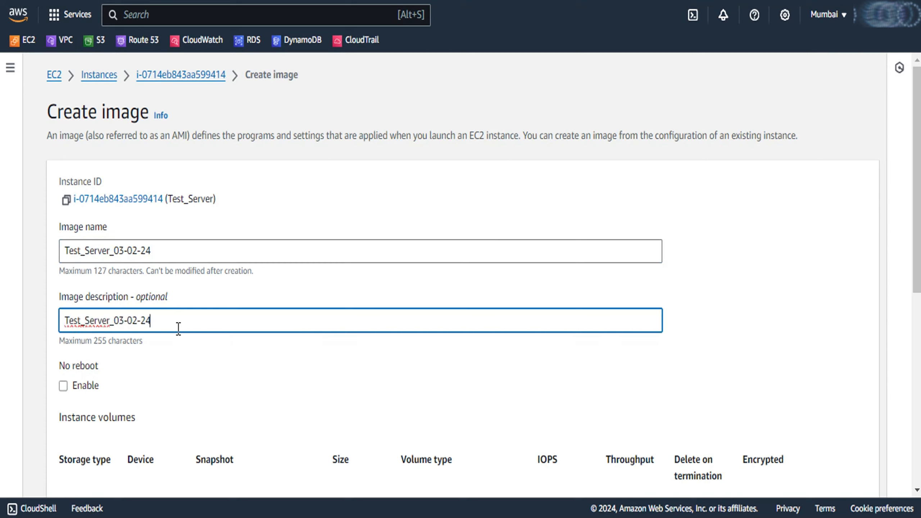
# Step: Enable the No reboot option for the image
pyautogui.scroll(-2, 187, 312)
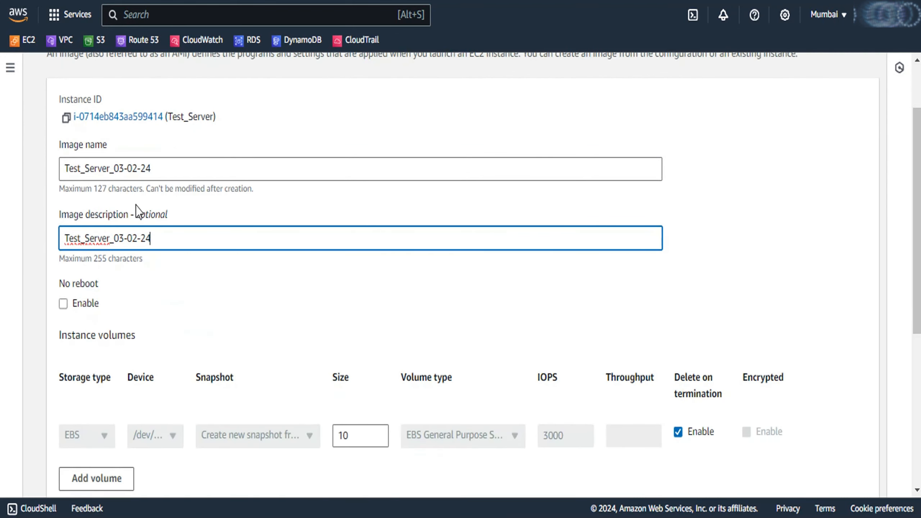
pyautogui.scroll(-2, 84, 297)
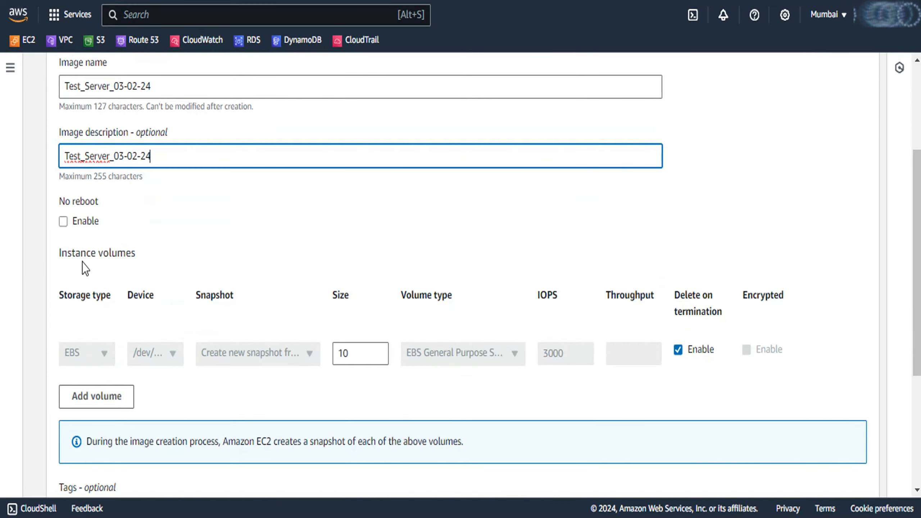
pyautogui.moveTo(58, 203); pyautogui.dragTo(106, 199)
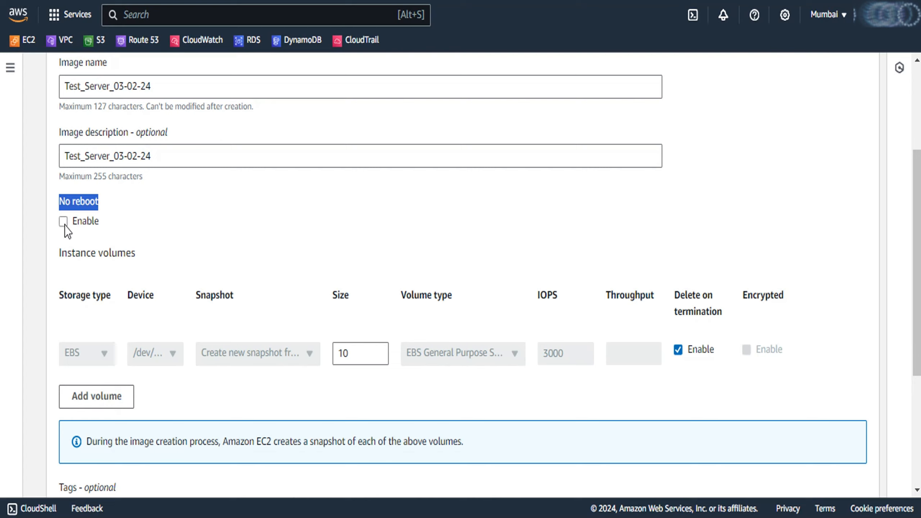
pyautogui.click(102, 214)
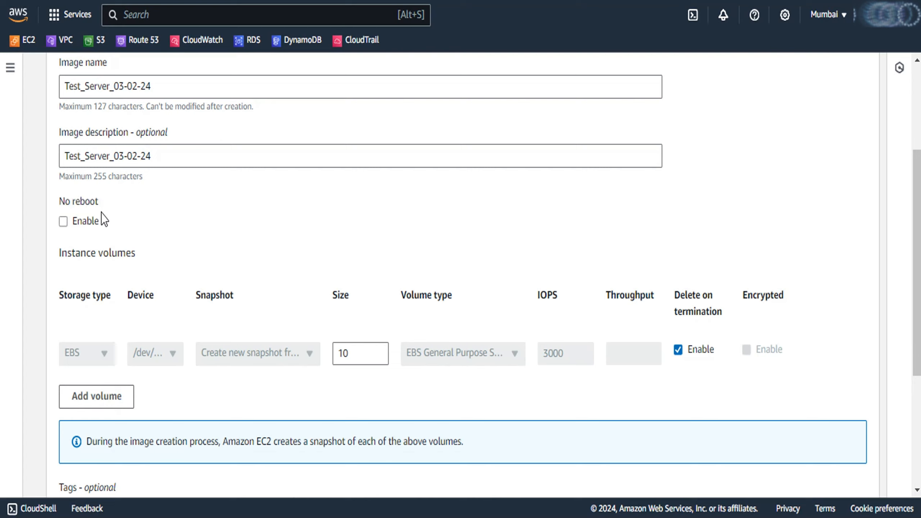
pyautogui.click(63, 223)
# Step: Tag the image and snapshots together with key Name and value Test_Server_03-02-24, and create the image
pyautogui.scroll(-4, 145, 228)
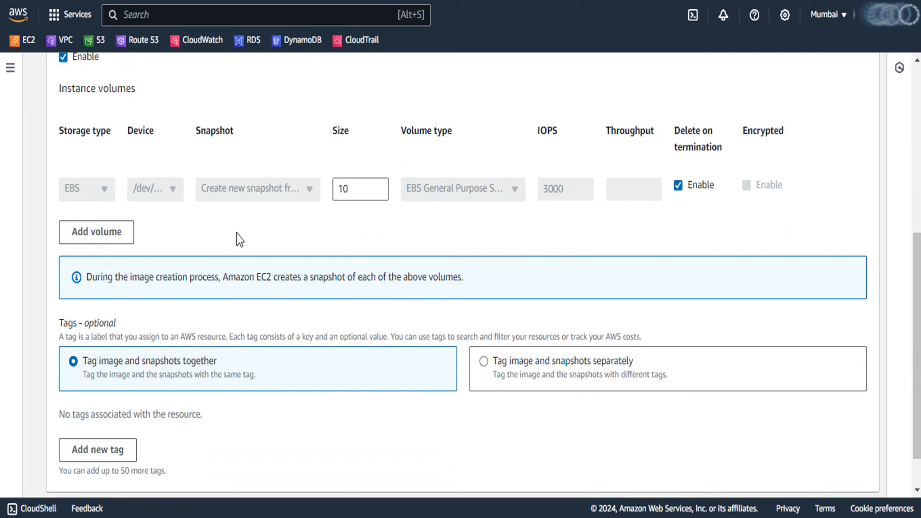
pyautogui.scroll(2, 216, 256)
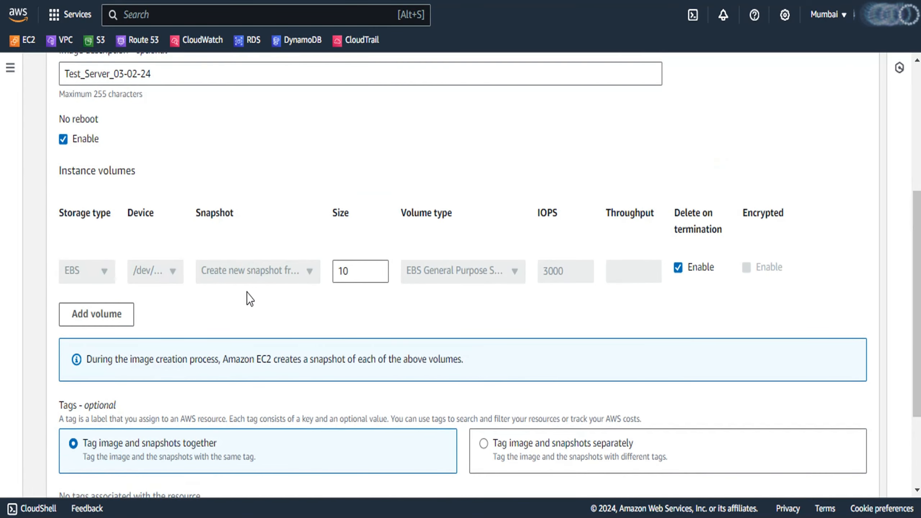
pyautogui.scroll(-3, 218, 287)
pyautogui.scroll(-1, 217, 281)
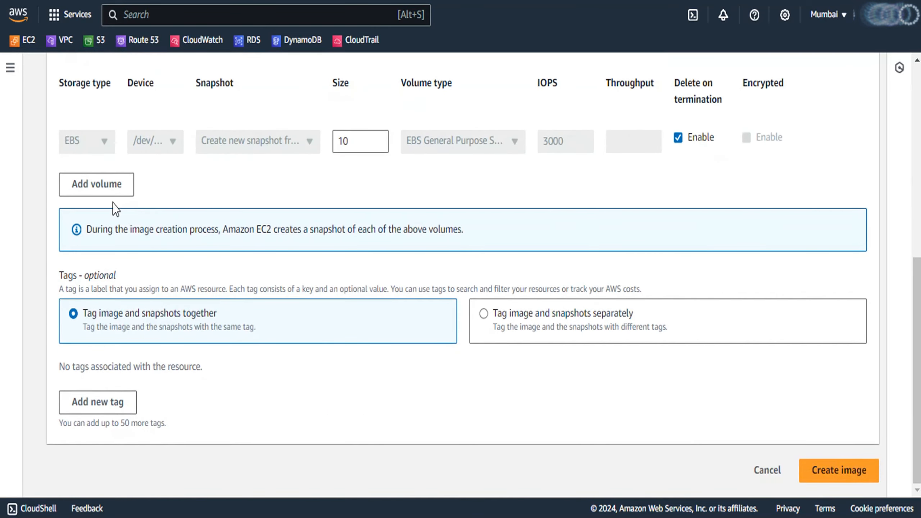
pyautogui.click(121, 405)
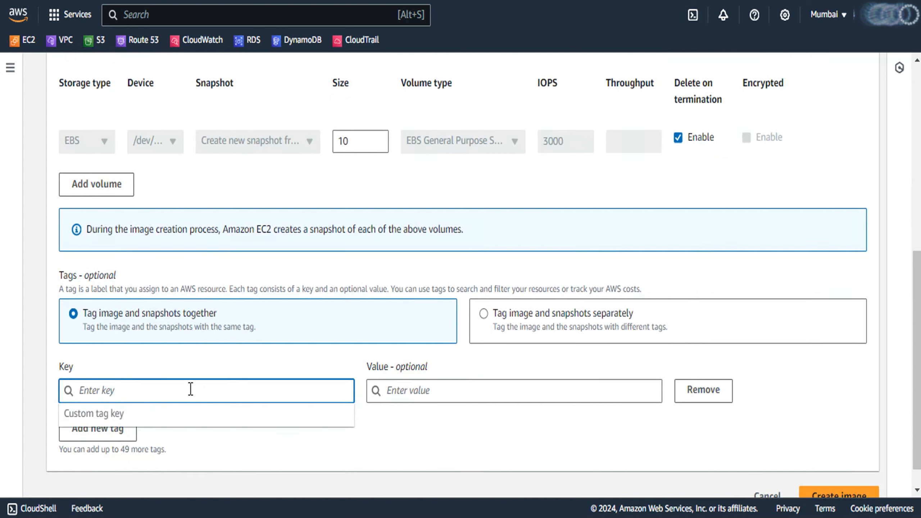
pyautogui.write('Name')
pyautogui.click(173, 415)
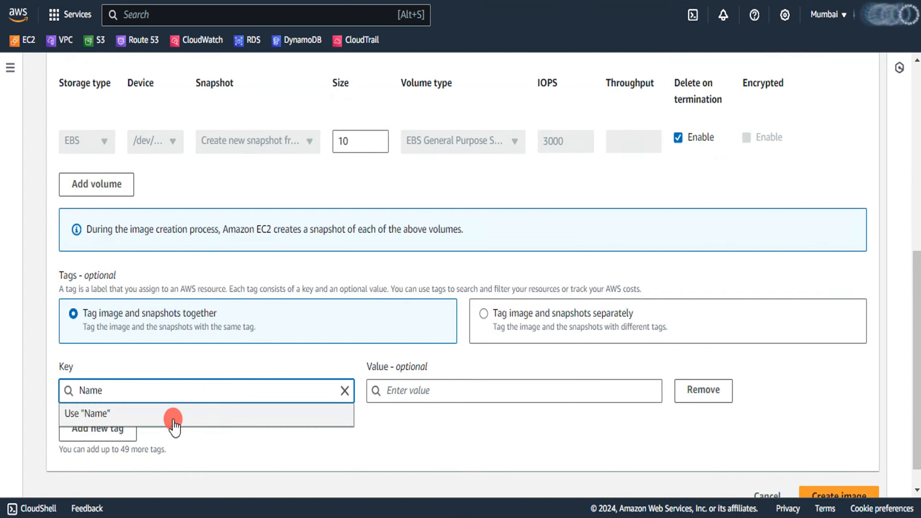
pyautogui.click(475, 391)
pyautogui.write('Test_Server_03-02-24')
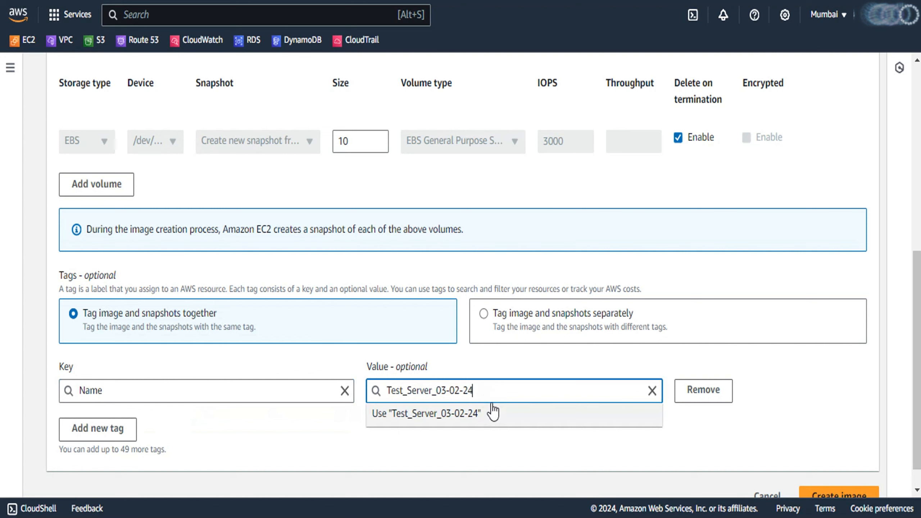
pyautogui.click(533, 414)
pyautogui.scroll(-1, 898, 432)
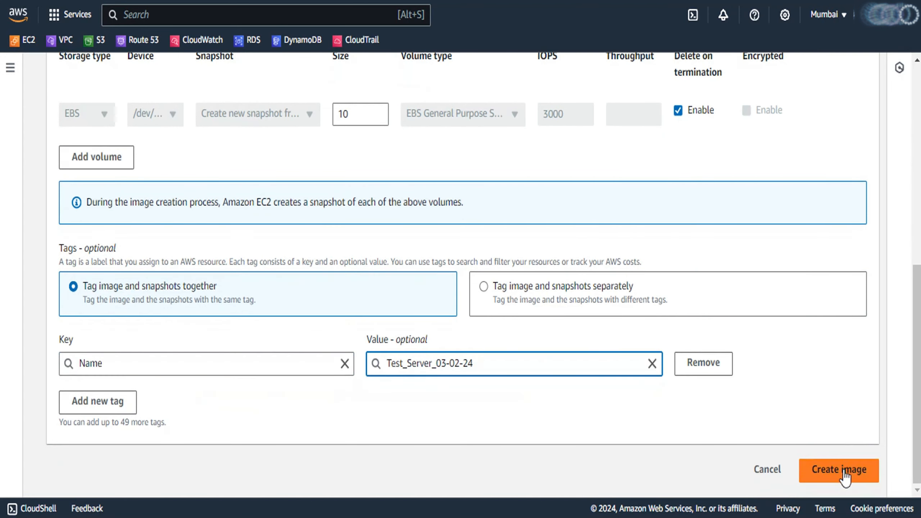
pyautogui.click(845, 470)
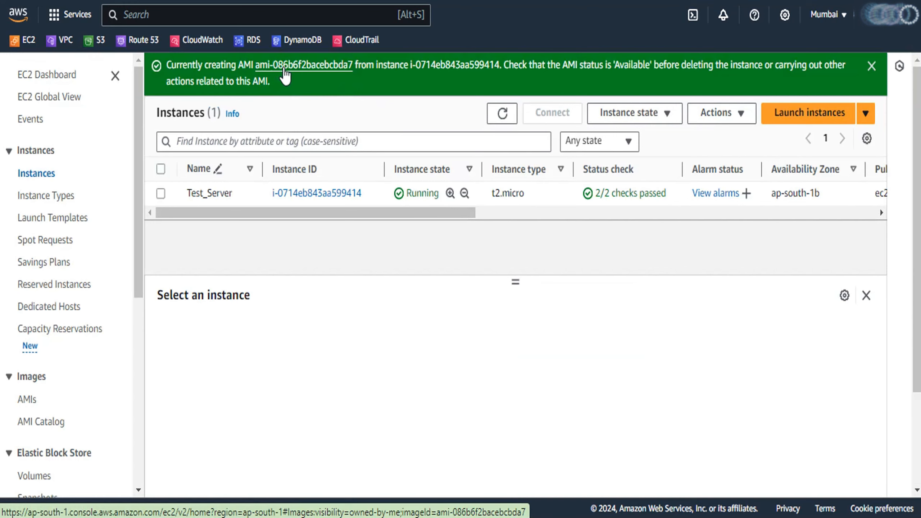
# Step: Check the new AMI's status in the AMI list, narrowing the Source, Owner, AMI ID and AMI name columns and refreshing the list
pyautogui.click(285, 70)
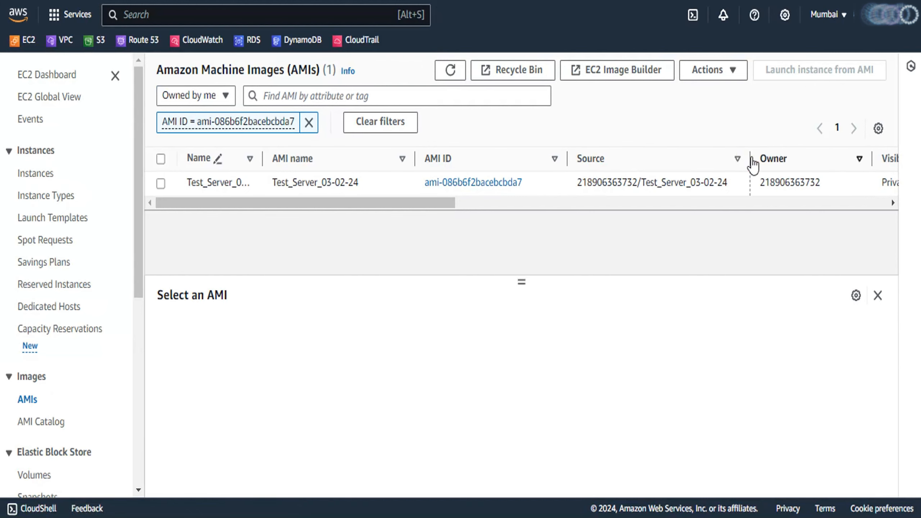
pyautogui.moveTo(752, 163); pyautogui.dragTo(644, 162)
pyautogui.moveTo(762, 162); pyautogui.dragTo(711, 164)
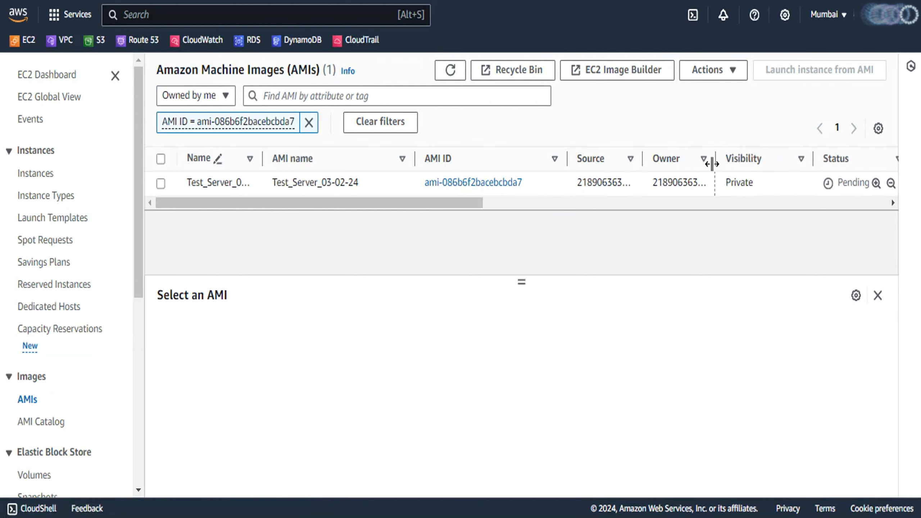
pyautogui.moveTo(567, 159); pyautogui.dragTo(501, 162)
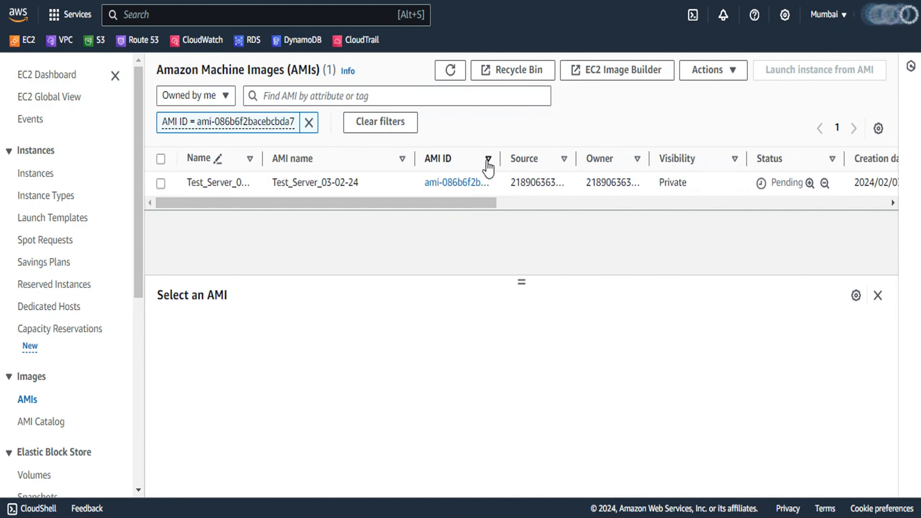
pyautogui.moveTo(417, 160); pyautogui.dragTo(335, 159)
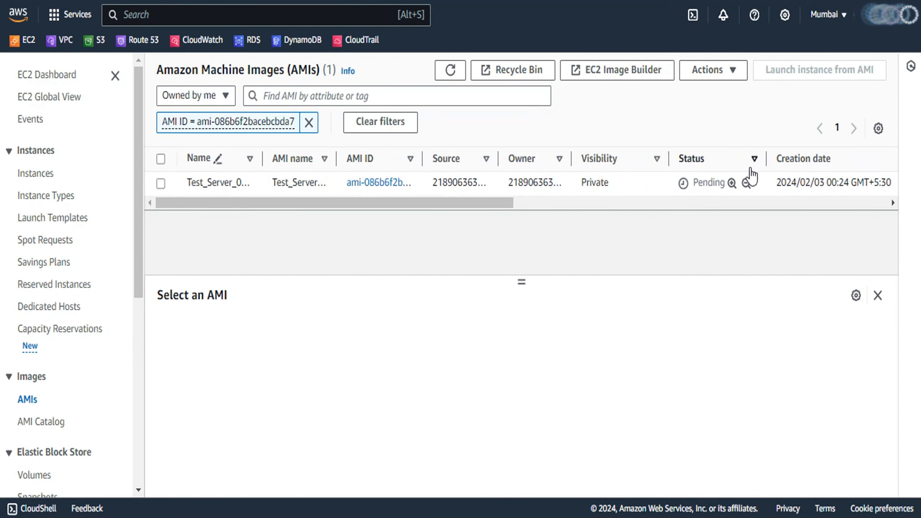
pyautogui.click(450, 72)
pyautogui.moveTo(263, 160); pyautogui.dragTo(272, 161)
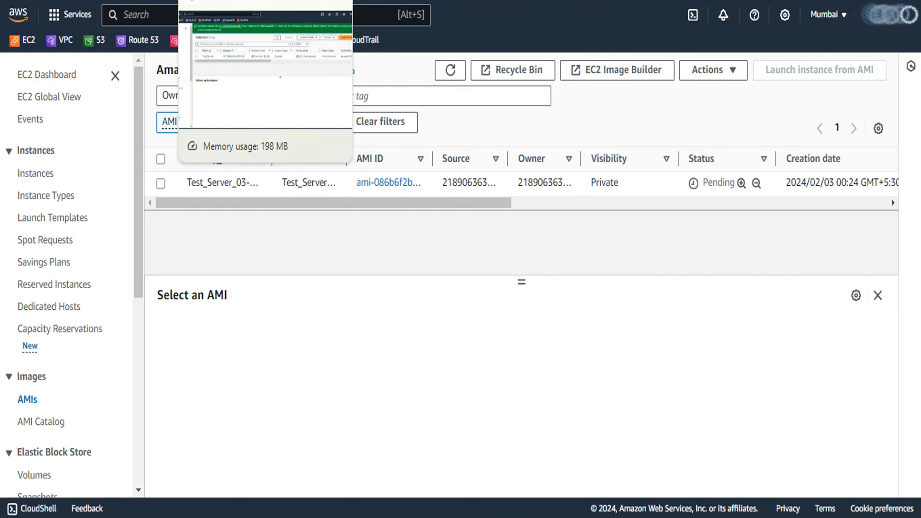
# Step: Return to the instances list and open the /dev/sda1 volume attached to Test_Server
pyautogui.click(259, 1)
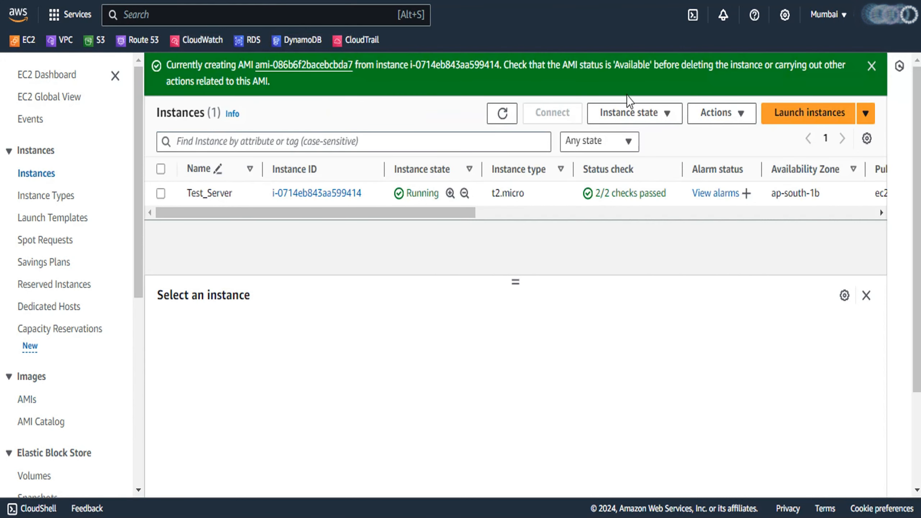
pyautogui.click(871, 66)
pyautogui.click(160, 150)
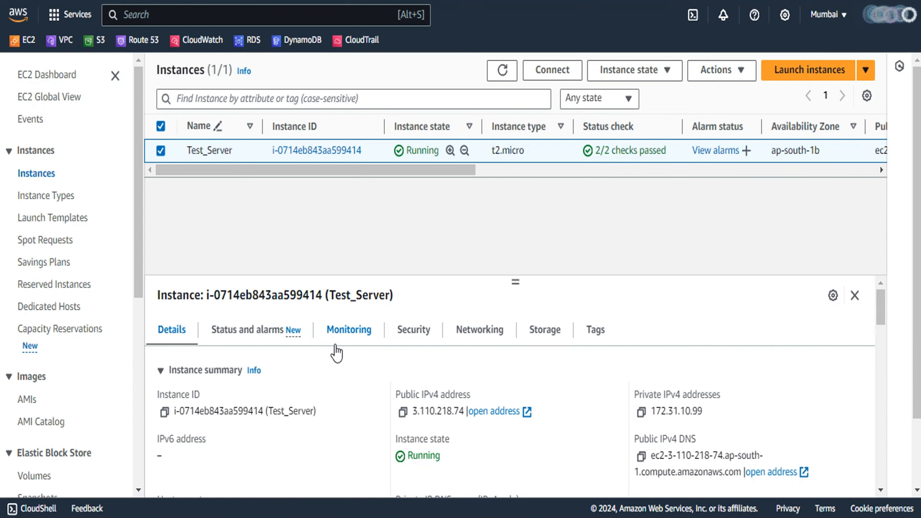
pyautogui.click(546, 343)
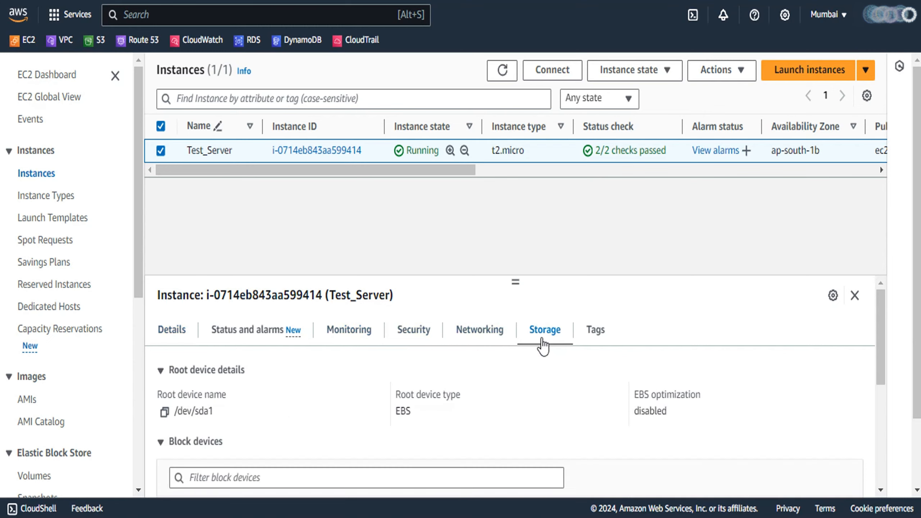
pyautogui.scroll(-3, 418, 392)
pyautogui.scroll(-1, 417, 392)
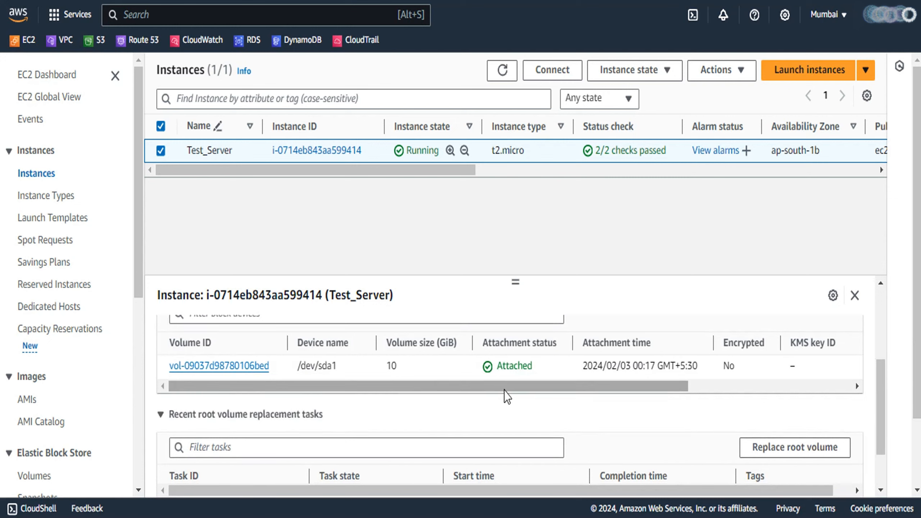
pyautogui.click(225, 373)
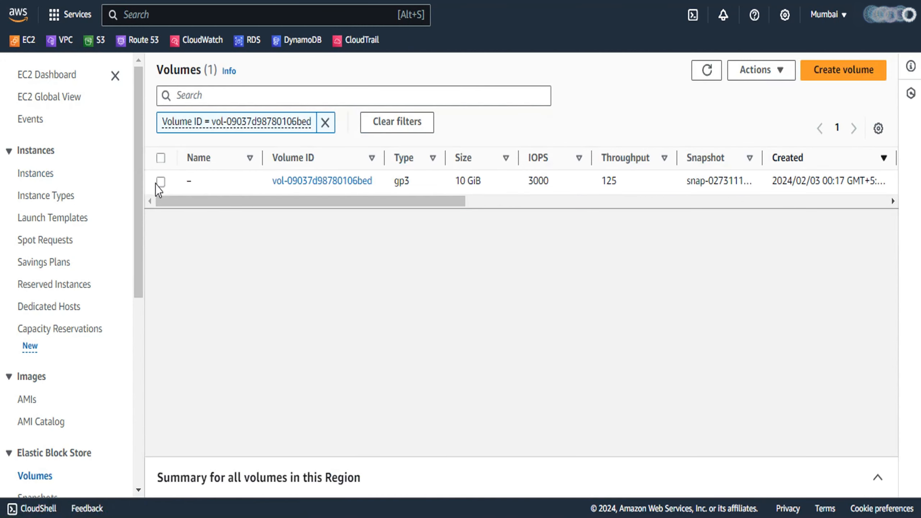
# Step: Start creating a snapshot of the 10 GiB gp3 volume and enter the description testpurpose
pyautogui.click(162, 184)
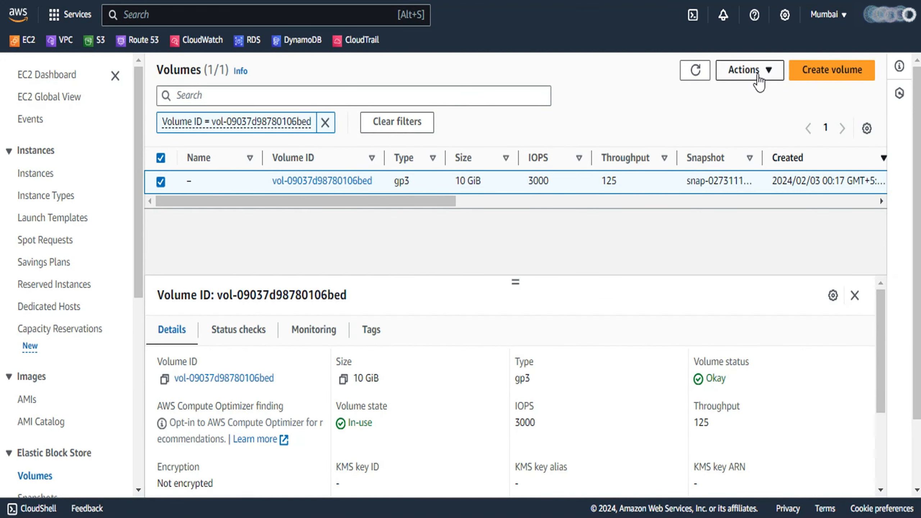
pyautogui.click(758, 83)
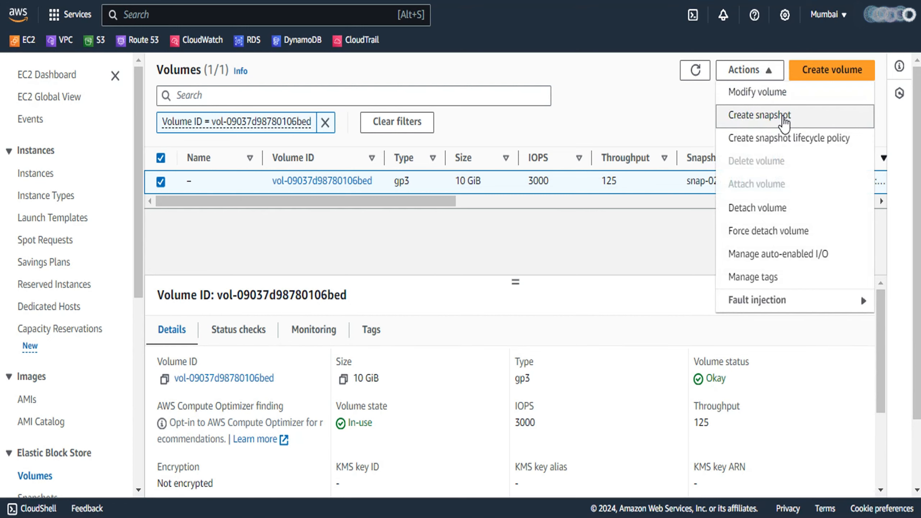
pyautogui.click(784, 120)
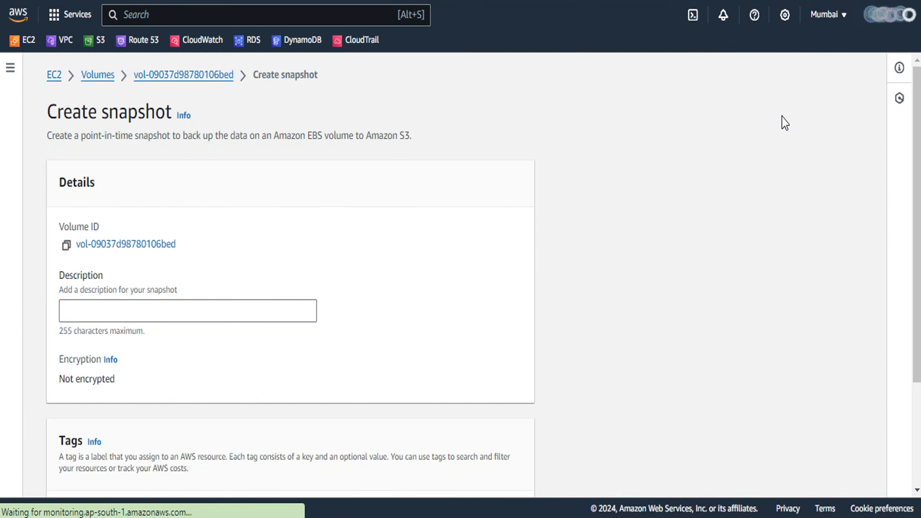
pyautogui.click(121, 316)
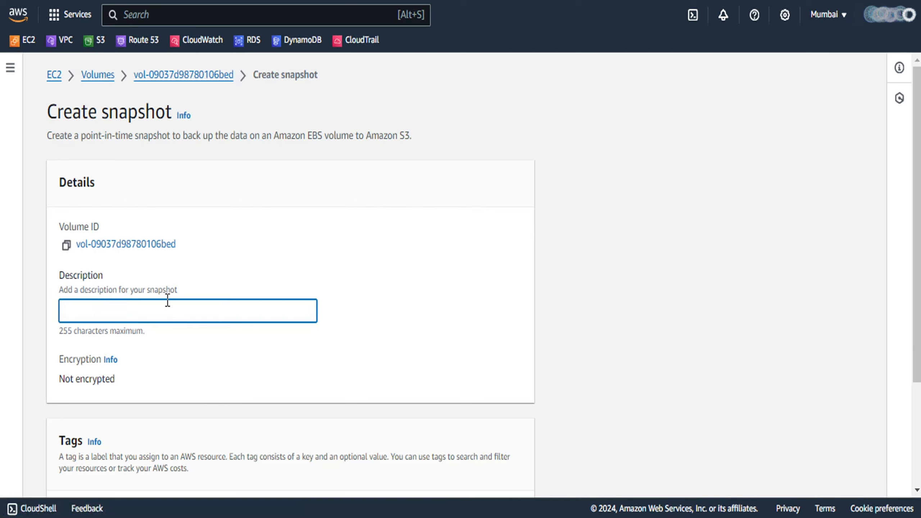
pyautogui.write('testpurpose')
# Step: Add a tag to the snapshot with the key Name
pyautogui.scroll(-1, 219, 306)
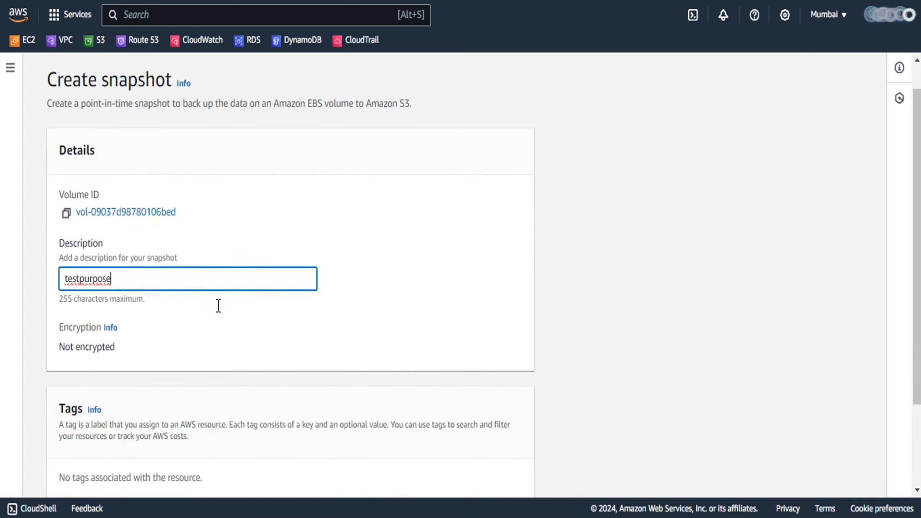
pyautogui.scroll(-3, 218, 306)
pyautogui.click(91, 405)
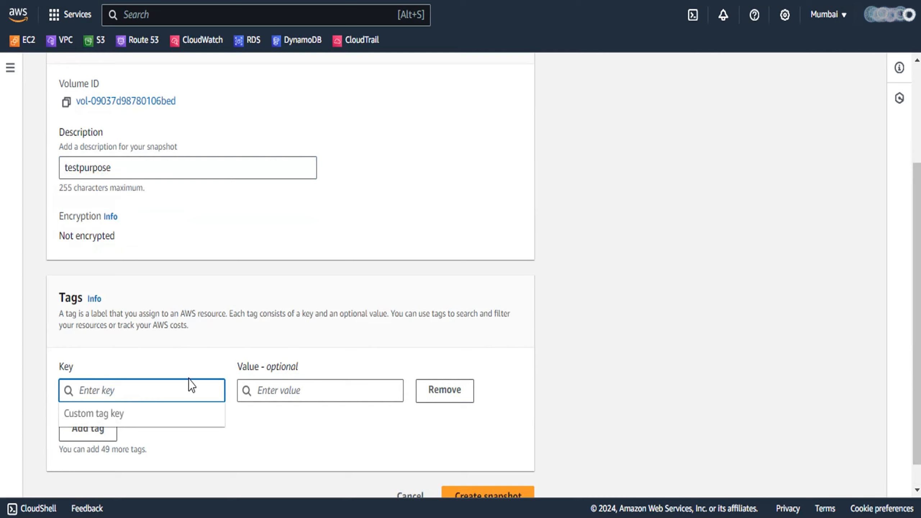
pyautogui.write('Name')
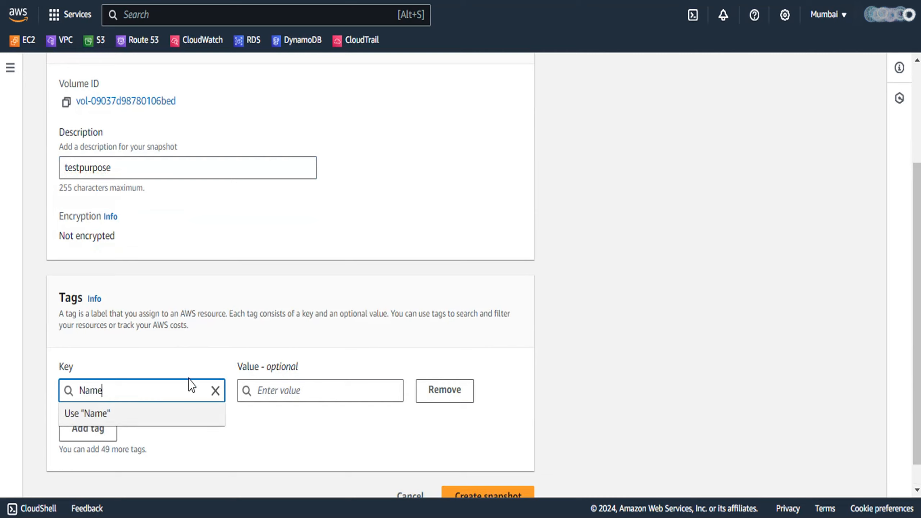
# Step: Extend the snapshot description to testpurpose-snapshot and copy the full text
pyautogui.click(145, 170)
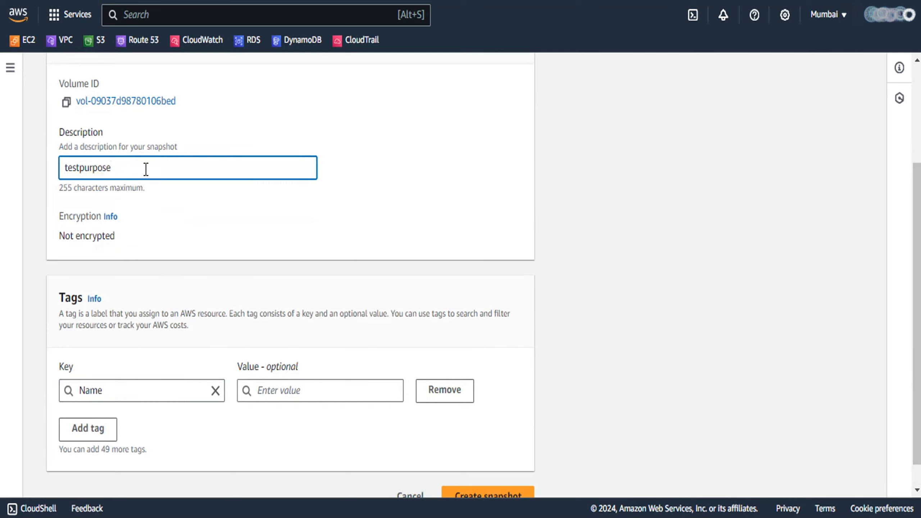
pyautogui.write('-snapshot')
pyautogui.hotkey('ctrl', 'a')
pyautogui.hotkey('ctrl', 'c')
# Step: Set the Name tag's value to testpurpose-snapshot and create the snapshot
pyautogui.click(286, 391)
pyautogui.hotkey('ctrl', 'v')
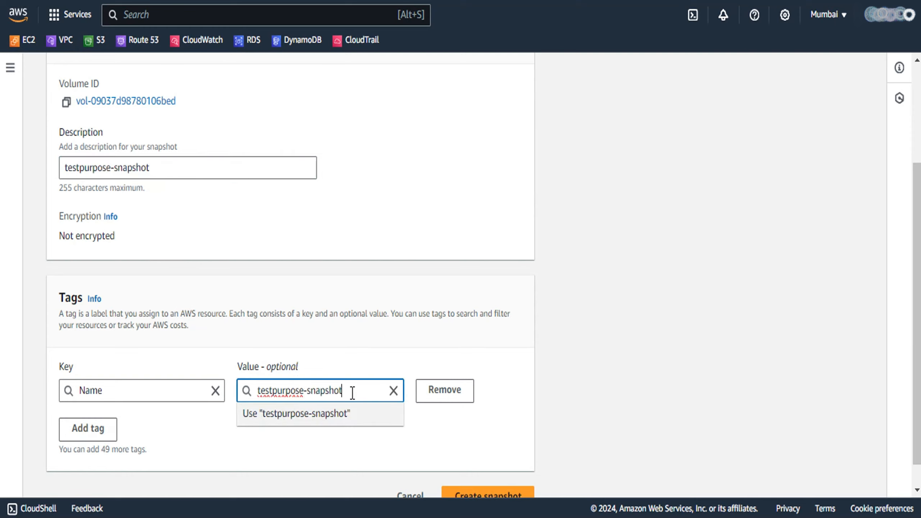
pyautogui.click(366, 414)
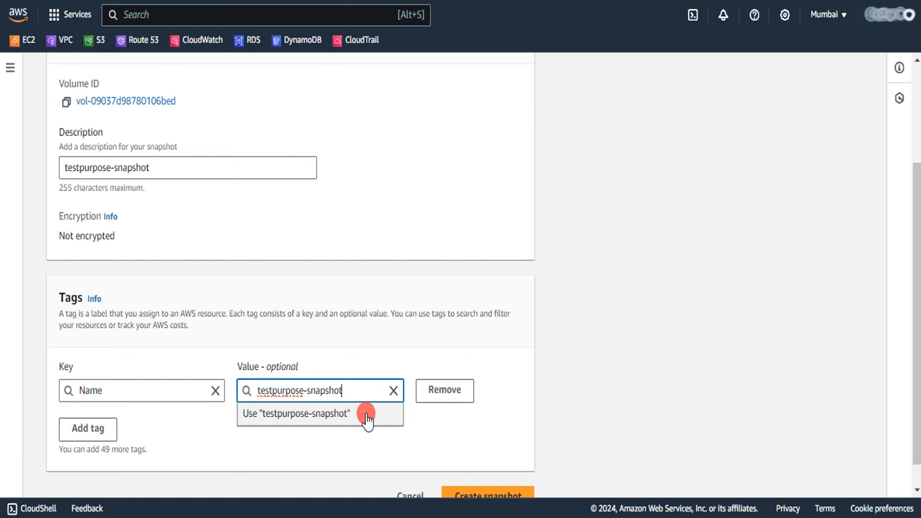
pyautogui.scroll(-1, 331, 387)
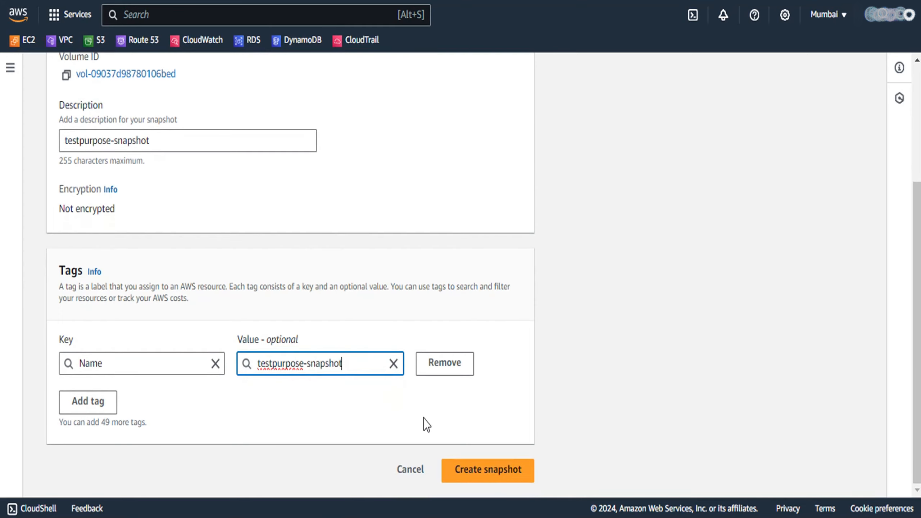
pyautogui.click(491, 470)
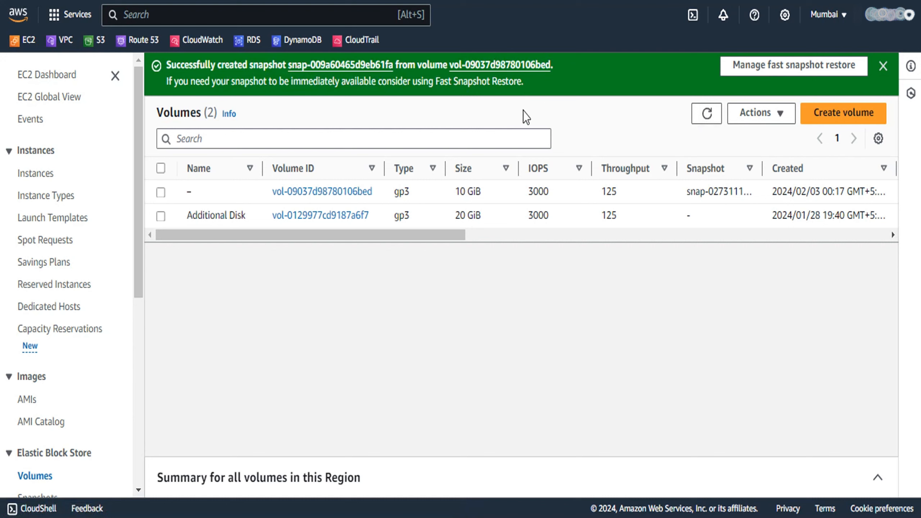
# Step: Identify the snapshot's source volume by its volume ID in the volumes list, leaving the volume deselected
pyautogui.click(383, 187)
pyautogui.moveTo(384, 188); pyautogui.dragTo(270, 193)
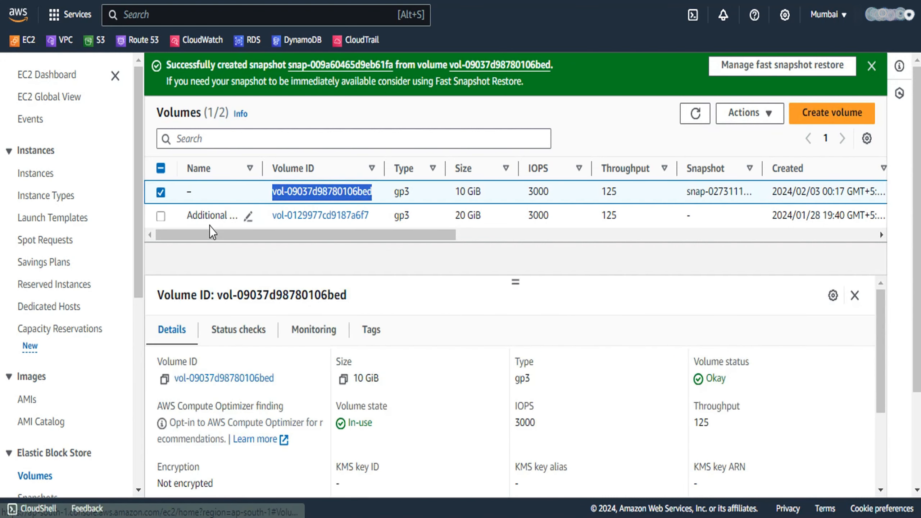
pyautogui.click(161, 192)
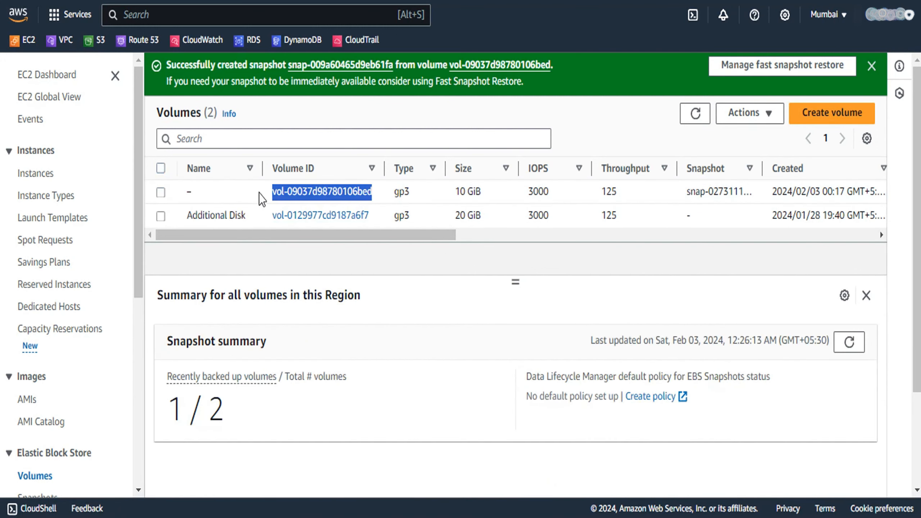
# Step: Check the new snapshot's progress on its details page and the AMI's status in the AMI list
pyautogui.click(339, 66)
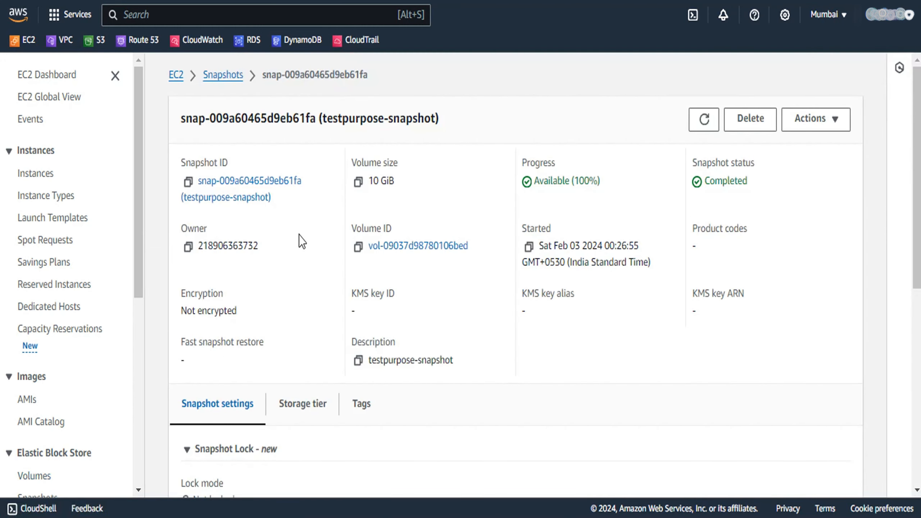
pyautogui.moveTo(629, 191); pyautogui.dragTo(510, 191)
pyautogui.click(537, 192)
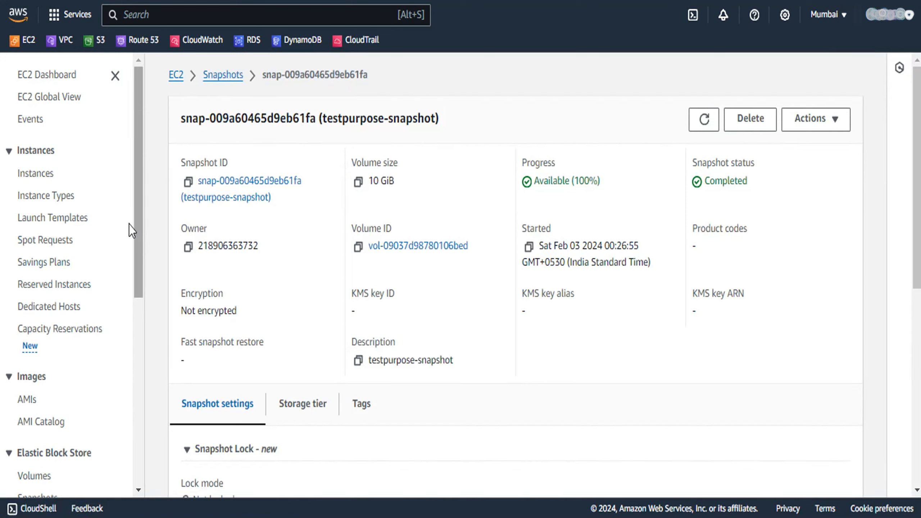
pyautogui.click(28, 403)
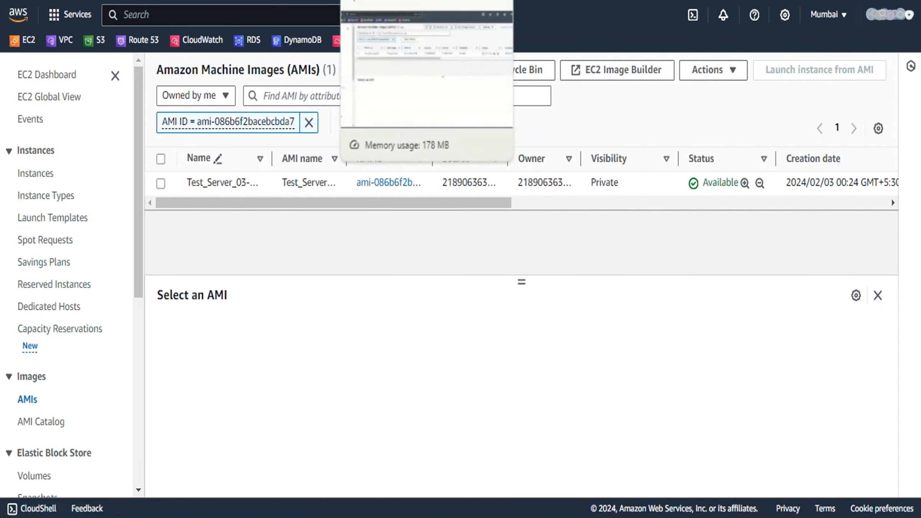
pyautogui.click(395, 1)
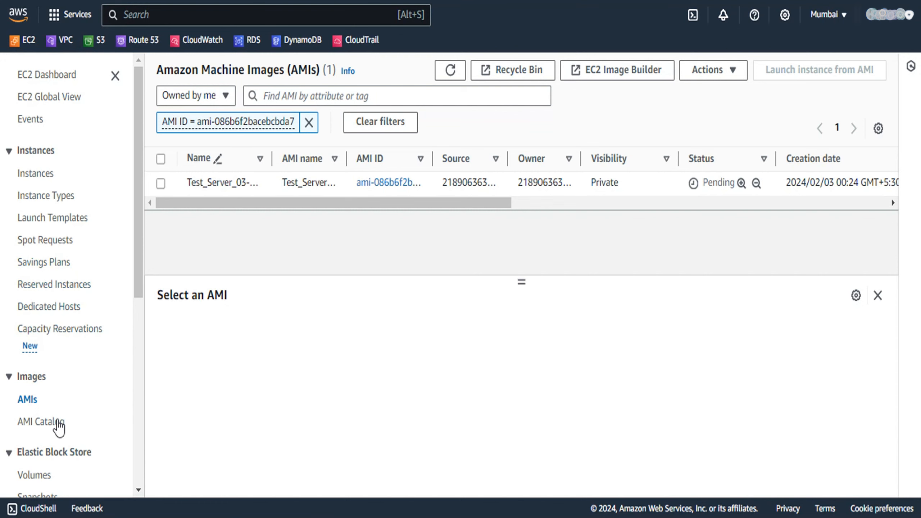
# Step: Open the EBS snapshots list and widen the Name column to show the full snapshot names
pyautogui.scroll(-3, 57, 407)
pyautogui.click(38, 416)
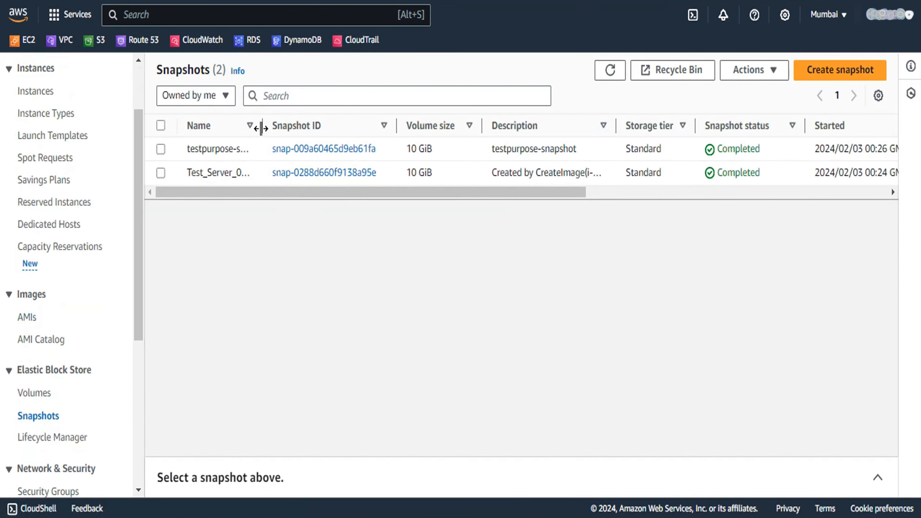
pyautogui.moveTo(260, 125); pyautogui.dragTo(316, 122)
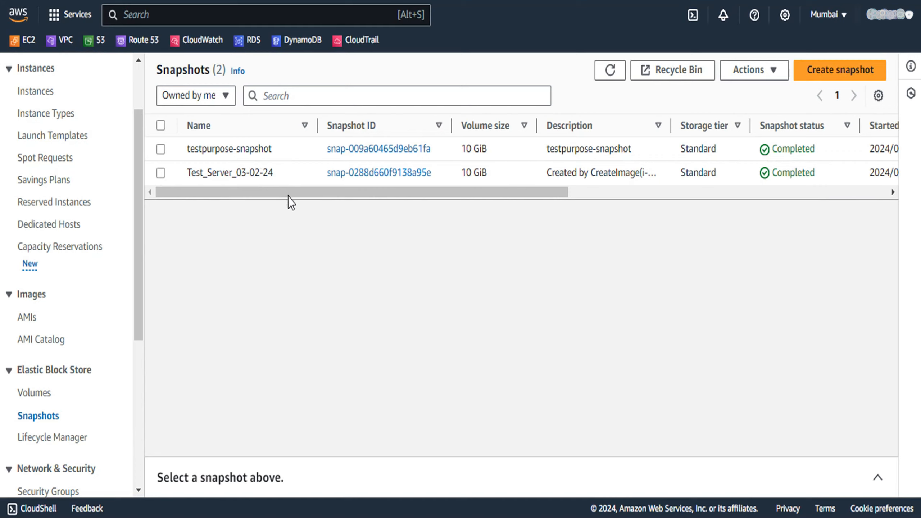
# Step: Examine the details of the Test_Server_03-02-24 and testpurpose-snapshot snapshots, and return to the AMI list to review the image's remaining columns
pyautogui.click(163, 175)
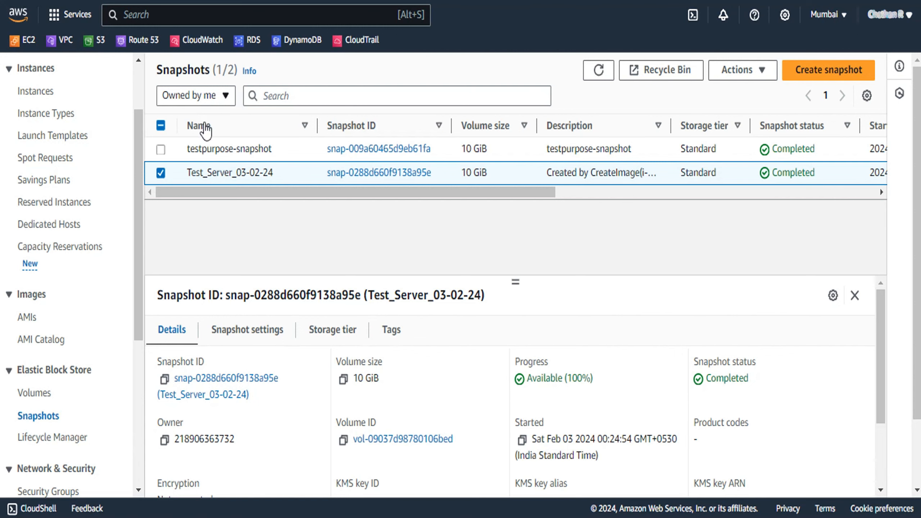
pyautogui.click(160, 172)
pyautogui.click(161, 151)
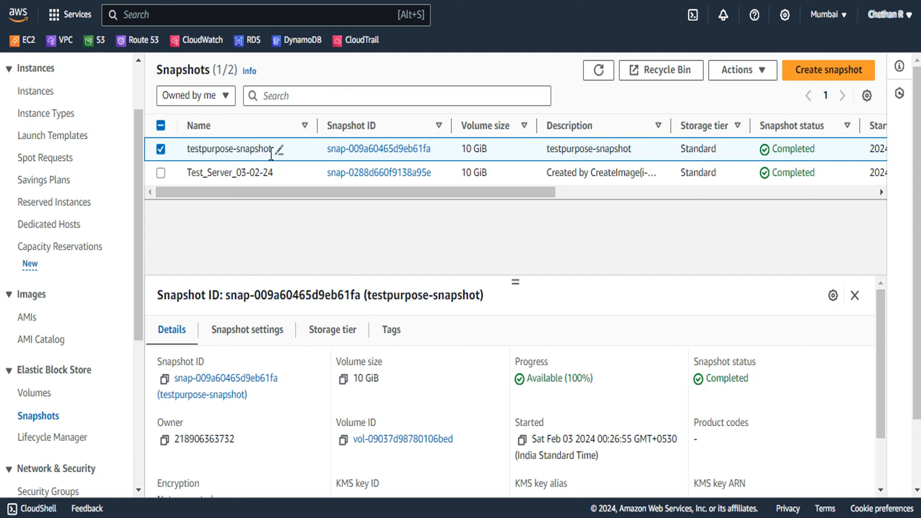
pyautogui.moveTo(519, 197); pyautogui.dragTo(717, 201)
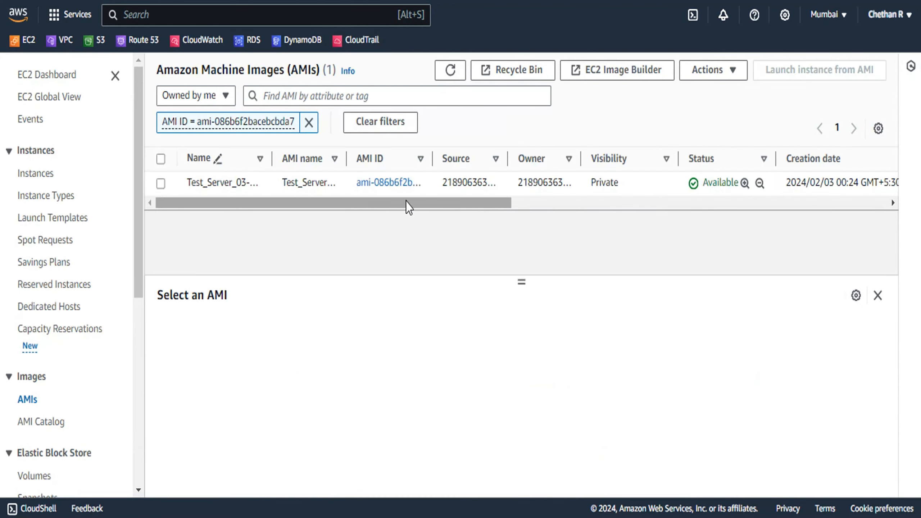
pyautogui.moveTo(405, 208); pyautogui.dragTo(470, 212)
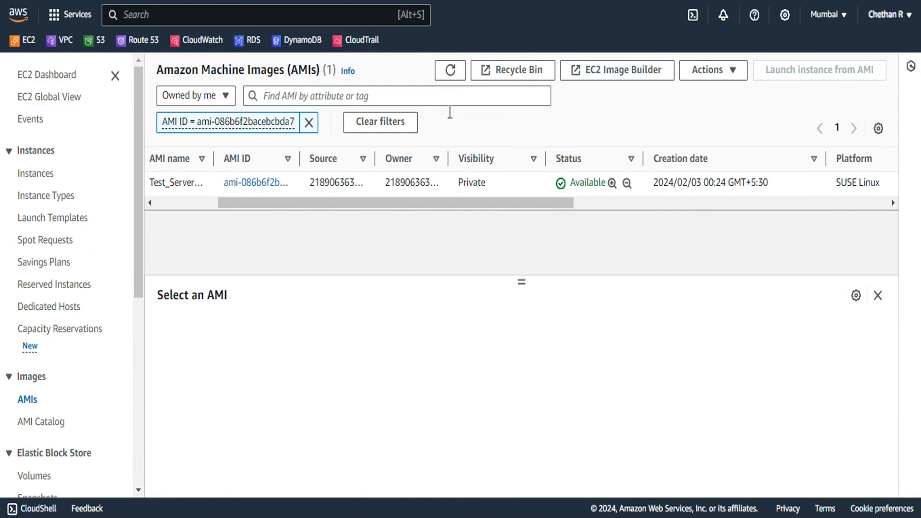